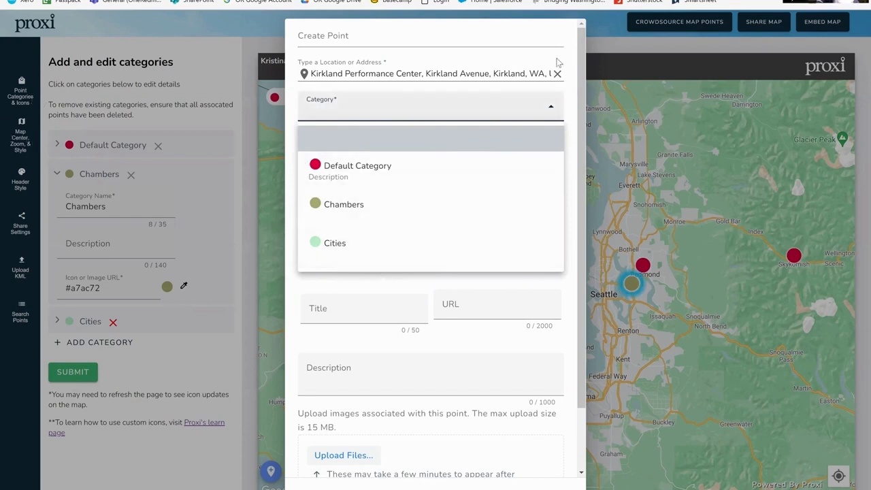
# Step: Leave the unfinished point and add a new map category named "entertainment", submitting the category settings
pyautogui.click(11, 100)
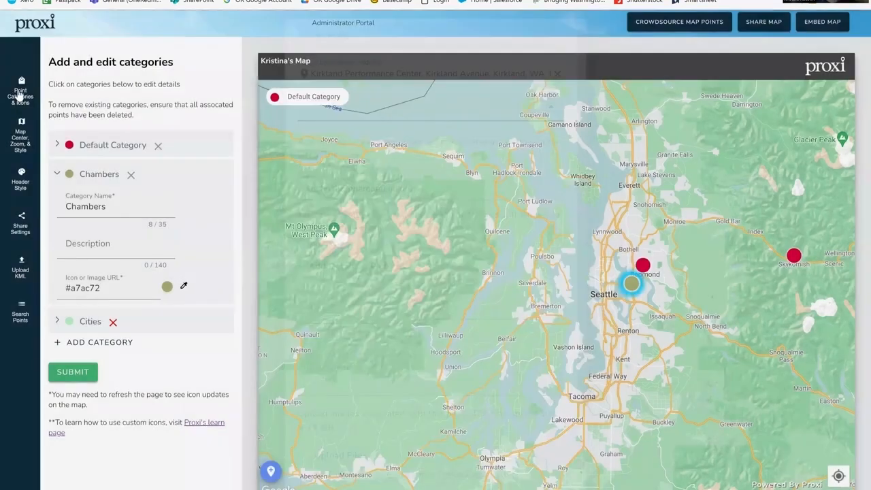
pyautogui.click(20, 94)
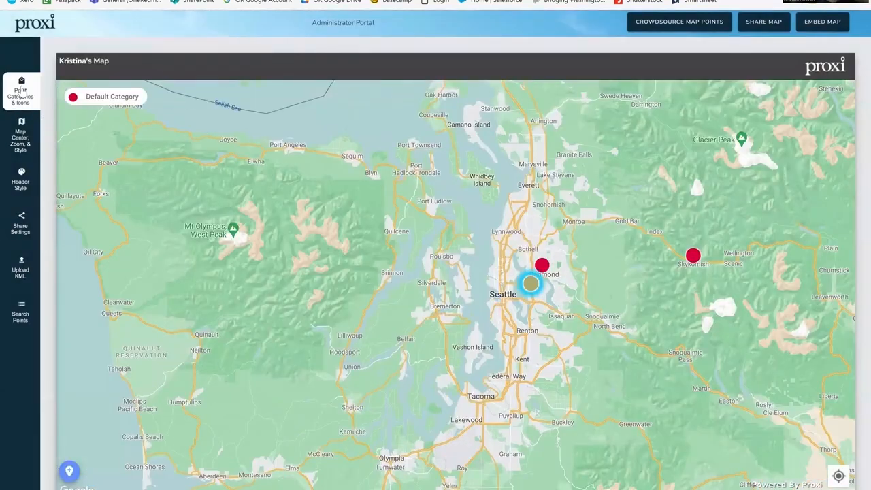
pyautogui.click(21, 91)
pyautogui.click(83, 225)
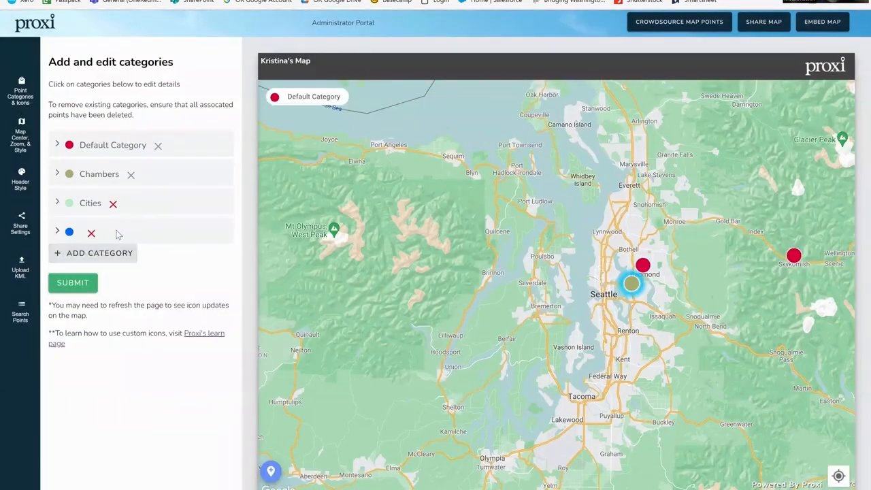
pyautogui.click(75, 230)
pyautogui.click(95, 268)
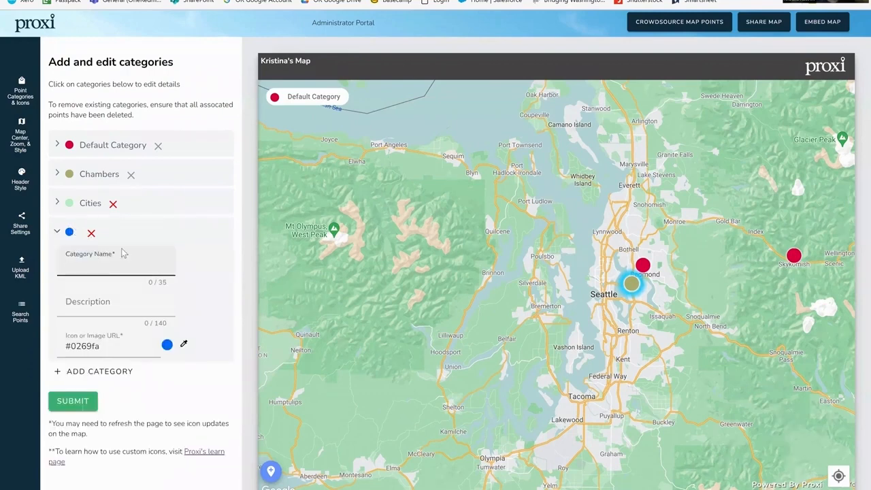
pyautogui.write('entertainment')
pyautogui.click(78, 401)
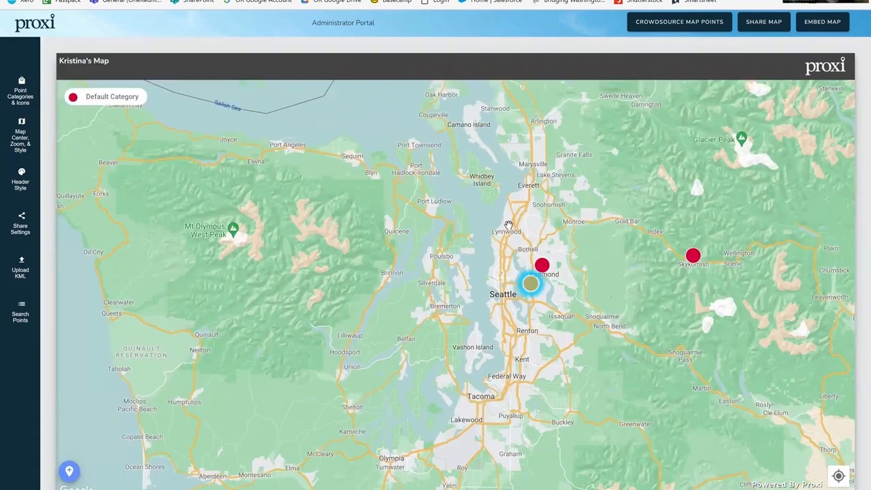
# Step: Start a new map point at Kirkland Performance Center, Kirkland Avenue, and assign it to the entertainment category
pyautogui.click(76, 471)
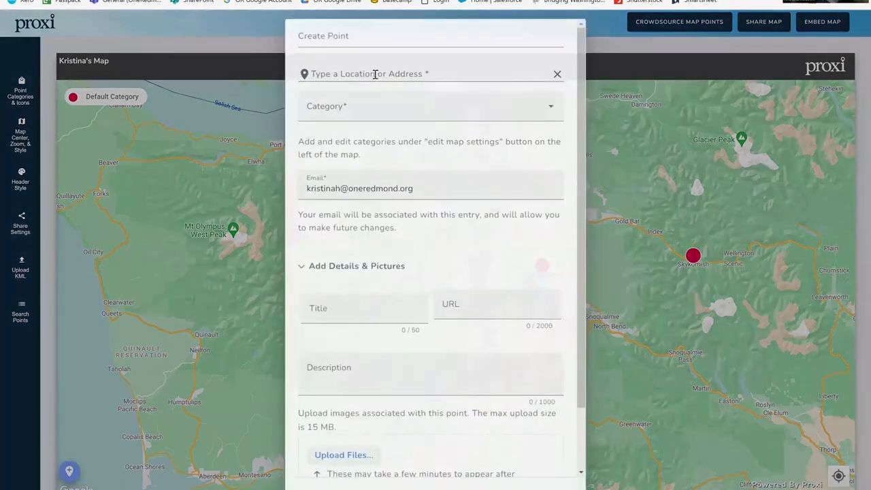
pyautogui.click(373, 72)
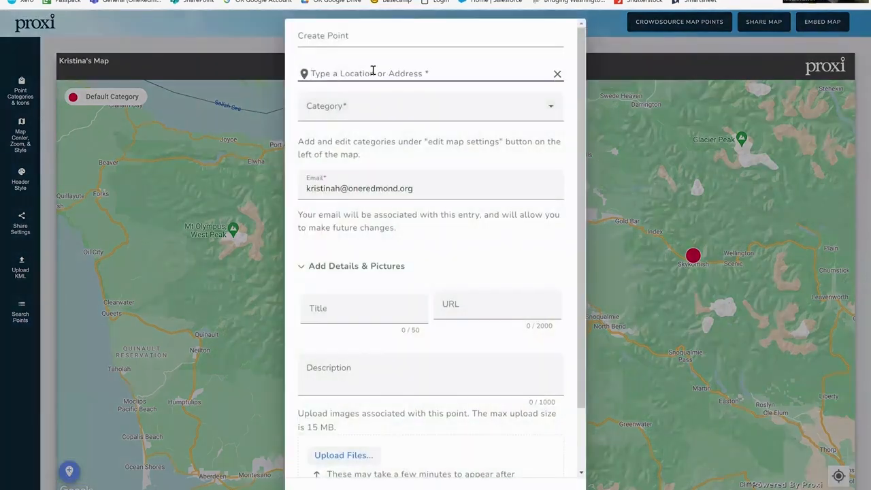
pyautogui.write('kirklan')
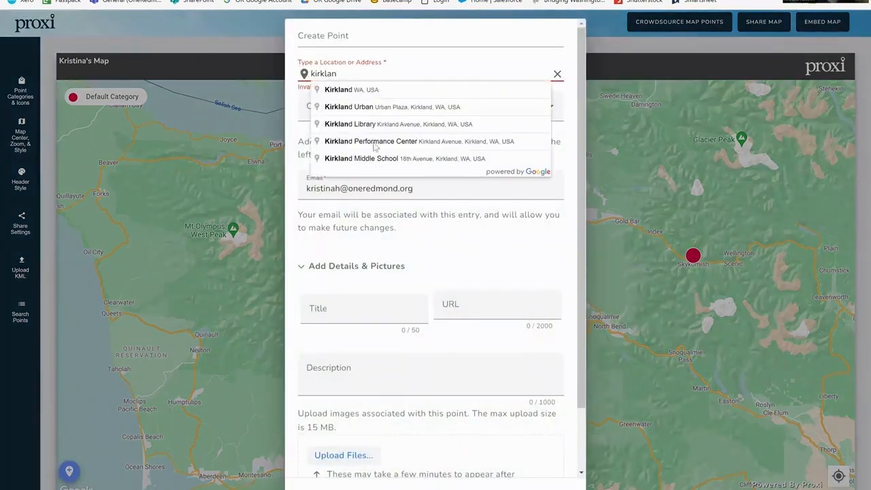
pyautogui.click(376, 144)
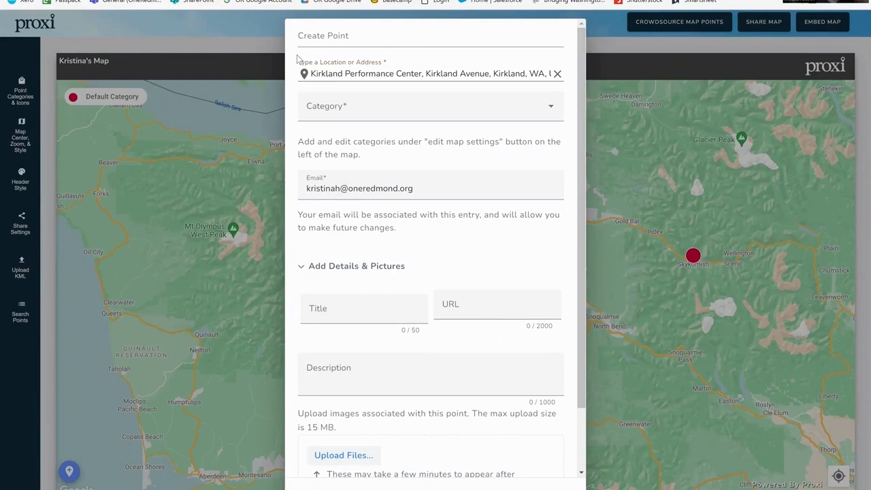
pyautogui.click(552, 109)
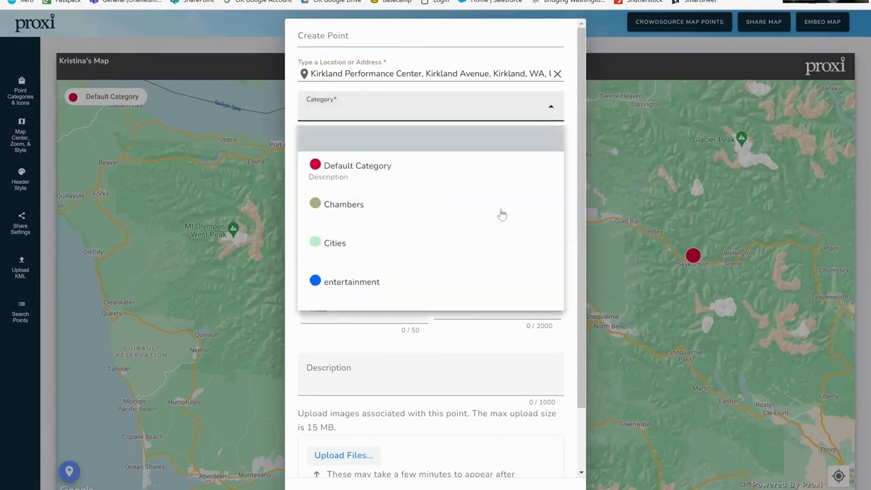
pyautogui.click(462, 284)
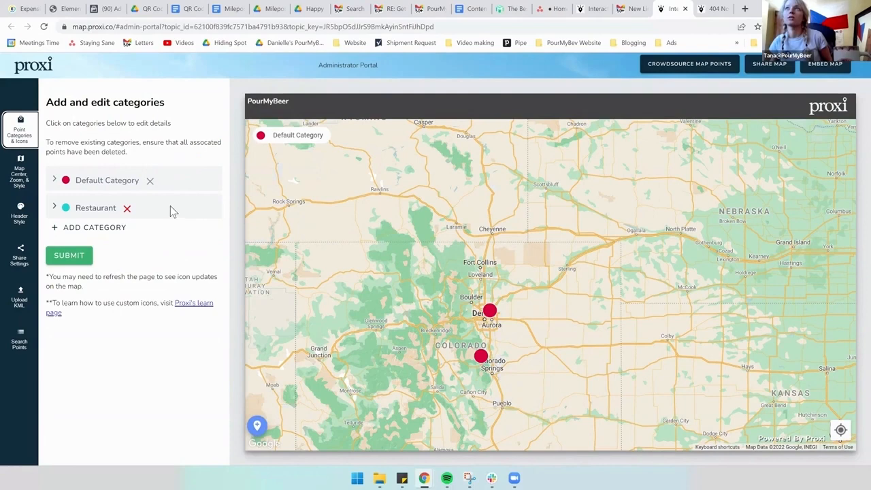
pyautogui.click(17, 158)
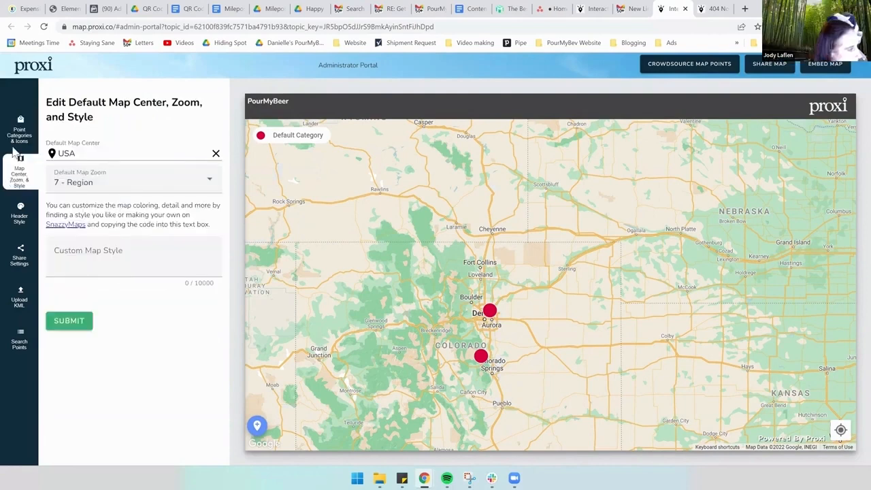
pyautogui.click(18, 136)
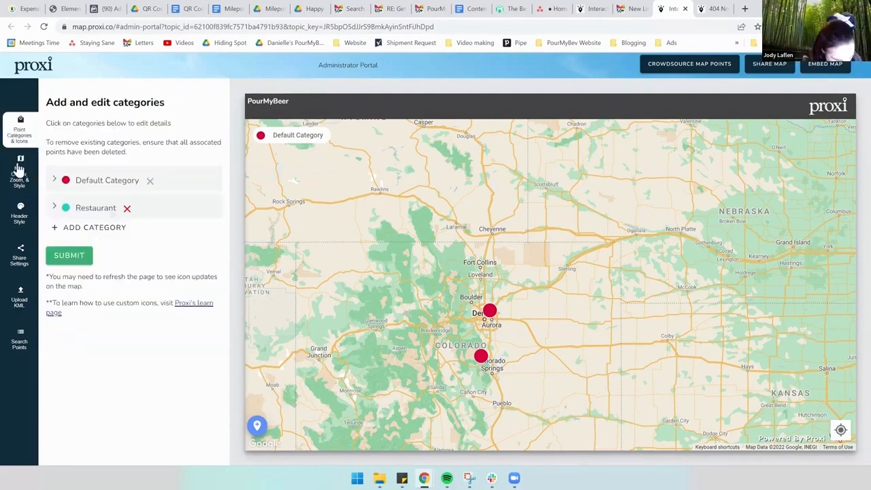
pyautogui.click(21, 164)
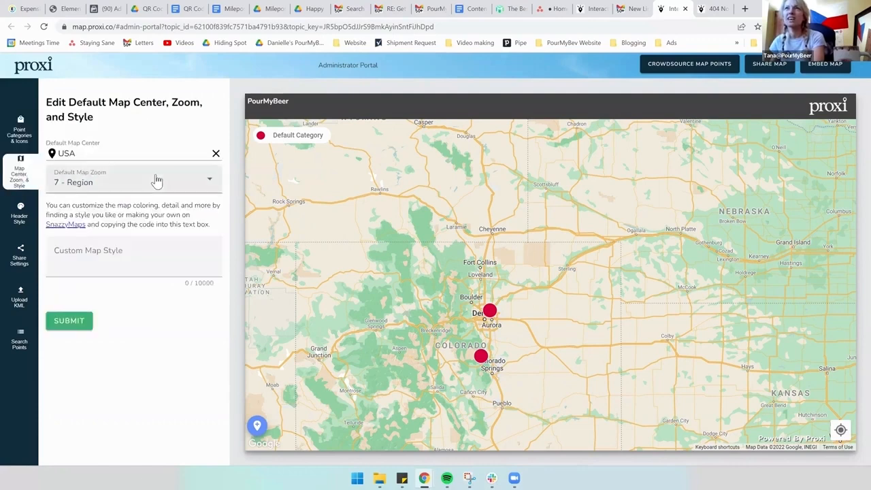
# Step: Submit the PourMyBeer map's category settings with Default Category and Restaurant, reopen them and submit them again
pyautogui.click(30, 129)
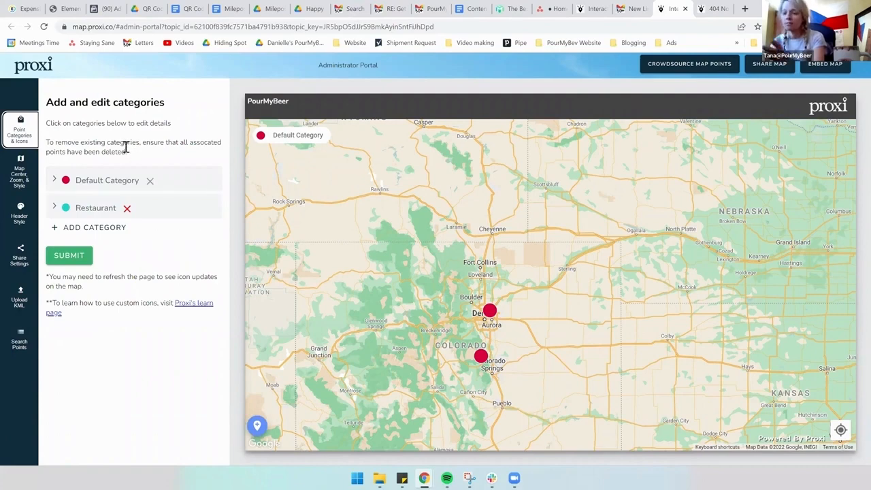
pyautogui.click(220, 85)
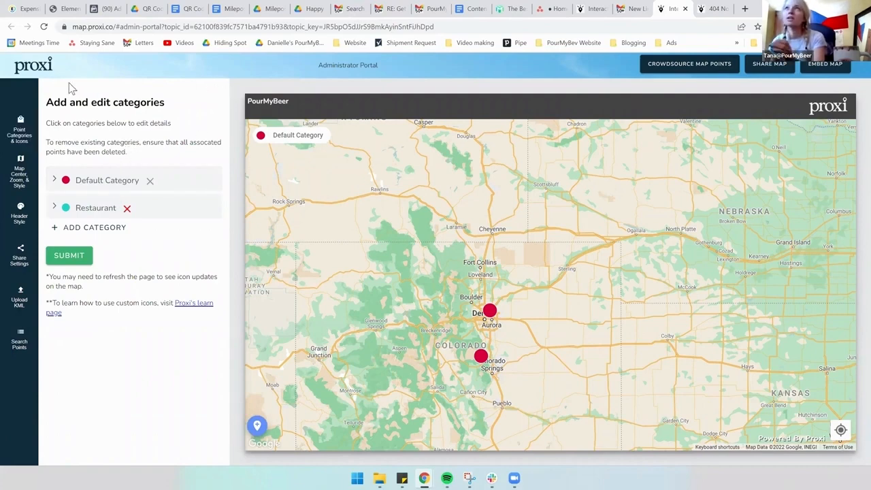
pyautogui.click(74, 256)
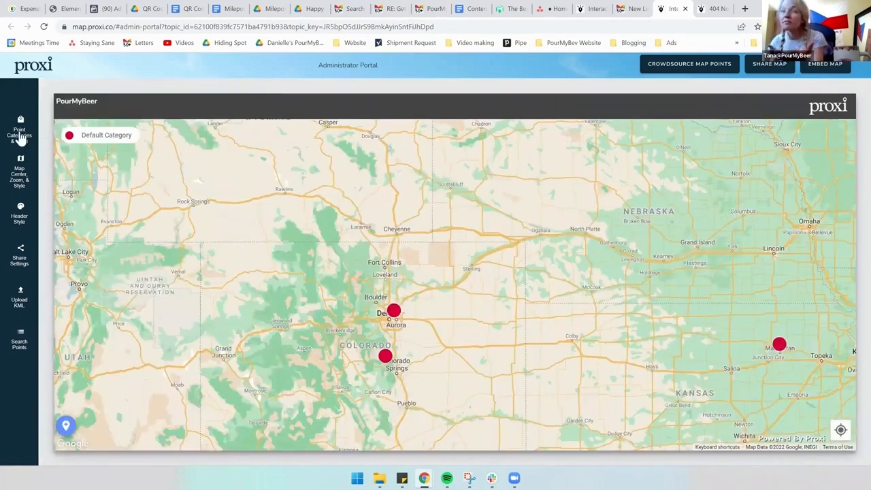
pyautogui.click(21, 131)
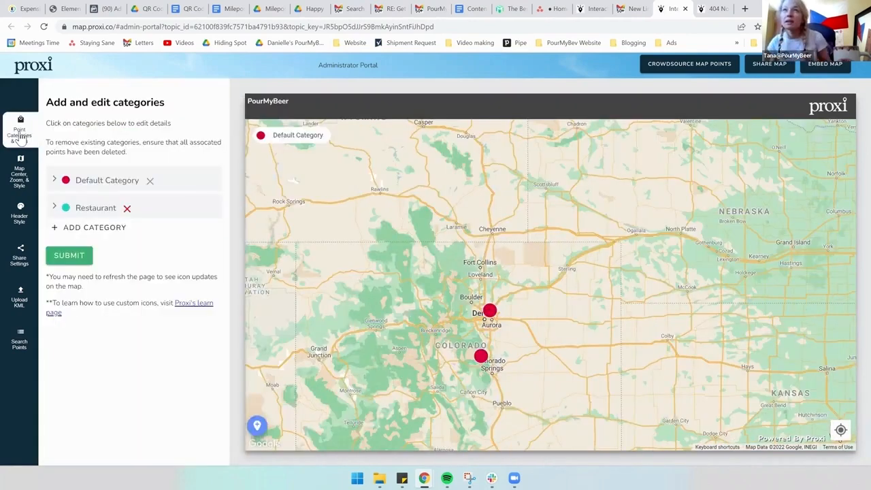
pyautogui.click(75, 256)
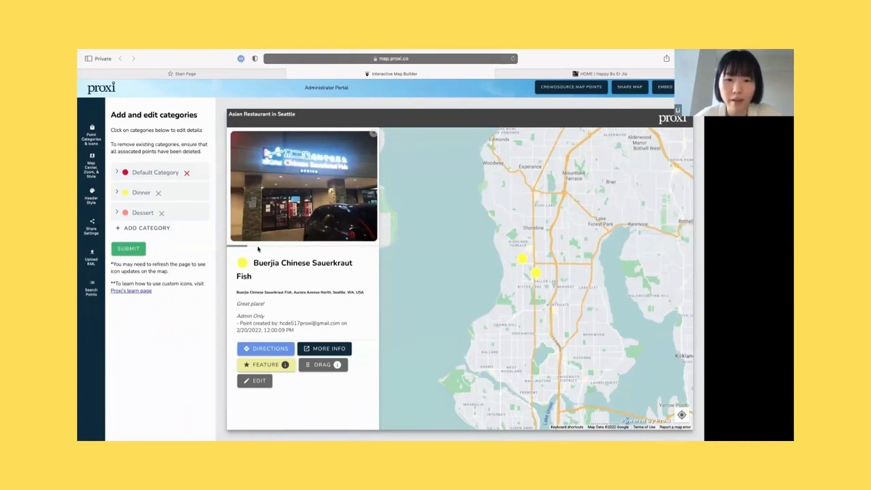
# Step: Browse through the photos on the Buerjia Chinese Sauerkraut Fish point card
pyautogui.hscroll(3, 256, 248)
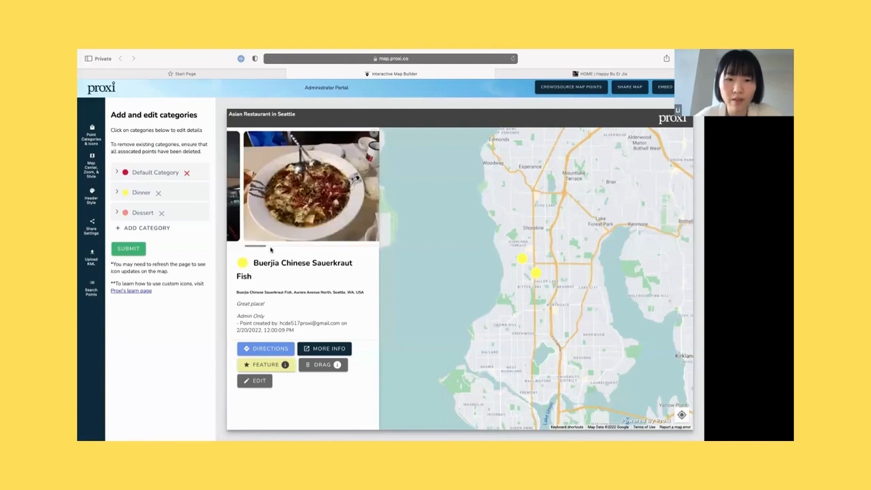
pyautogui.hscroll(3, 272, 249)
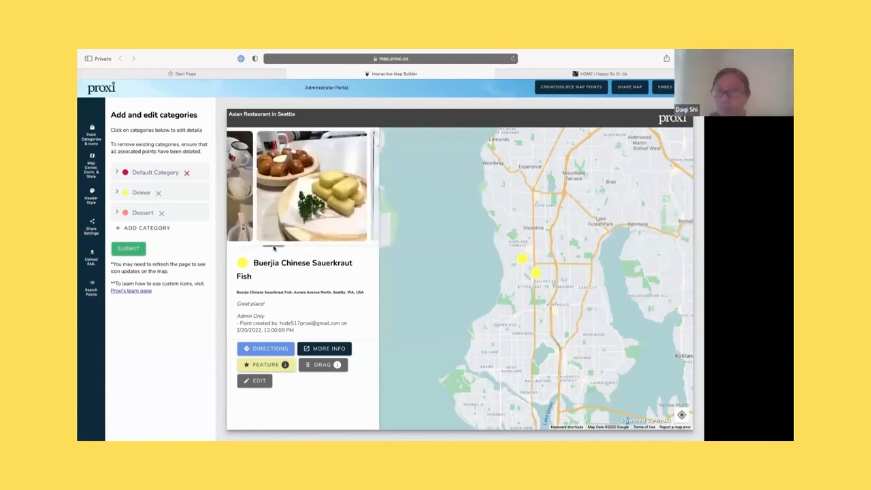
pyautogui.hscroll(3, 299, 249)
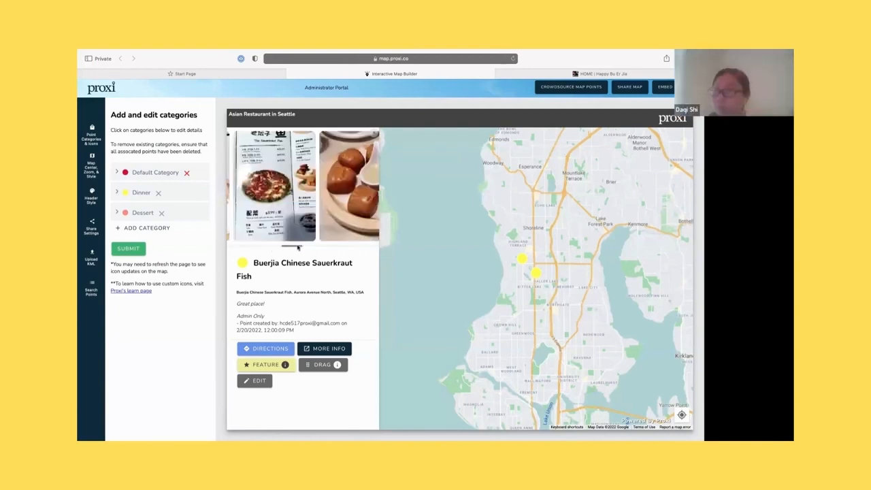
pyautogui.hscroll(3, 313, 249)
pyautogui.hscroll(3, 335, 248)
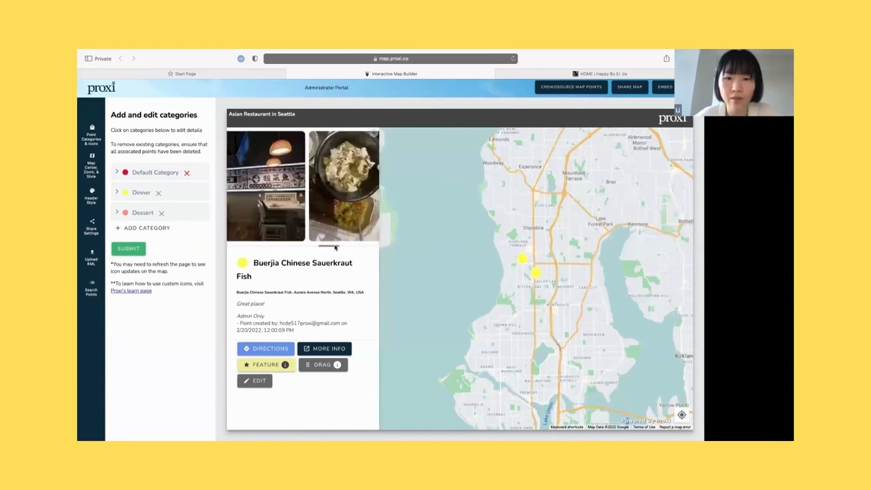
pyautogui.hscroll(3, 349, 249)
pyautogui.hscroll(3, 366, 249)
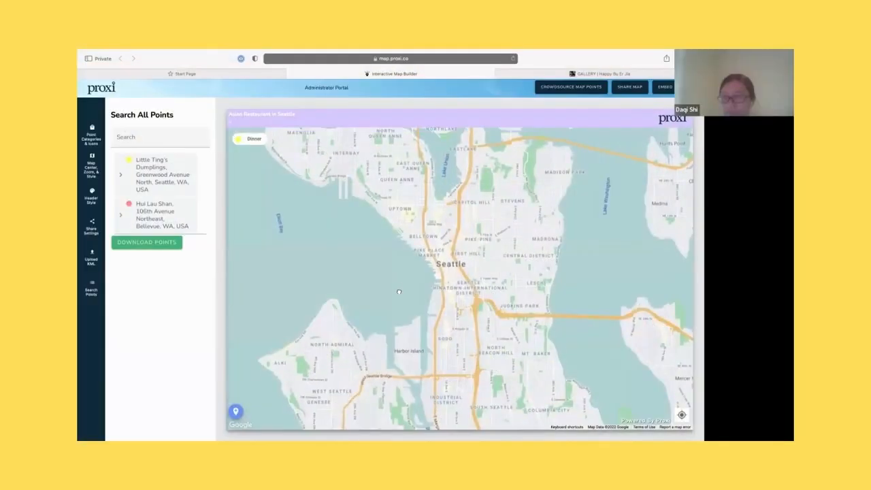
pyautogui.scroll(3, 398, 291)
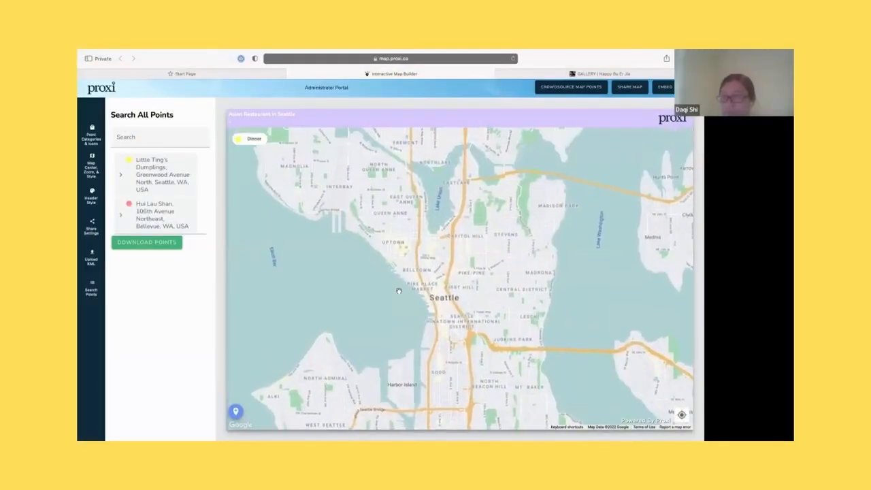